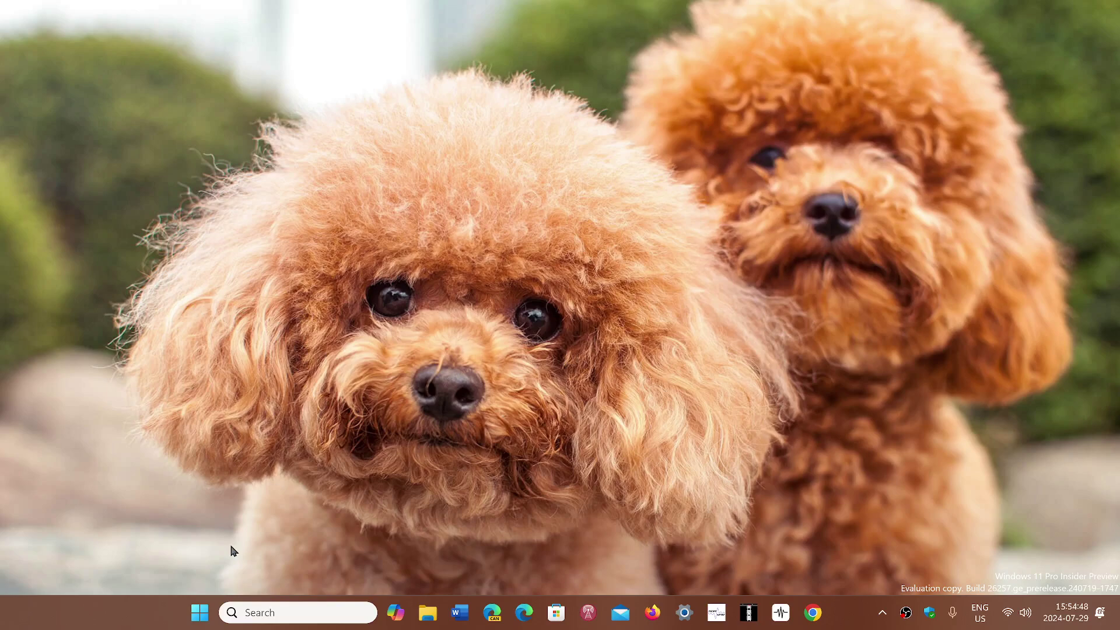
Right-click the Start button to show the Win+X power user menu.
{"action": "right_click", "coordinate": [197, 620]}
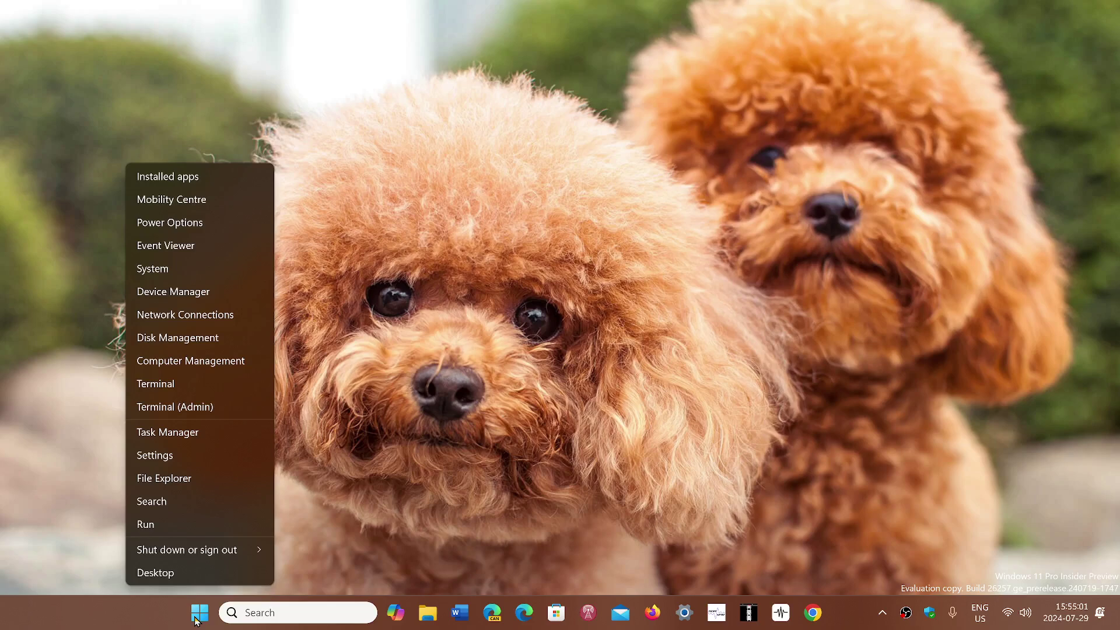
Open Windows Security from the tray, review the no-action-needed overview, then close it.
{"action": "left_click", "coordinate": [933, 618]}
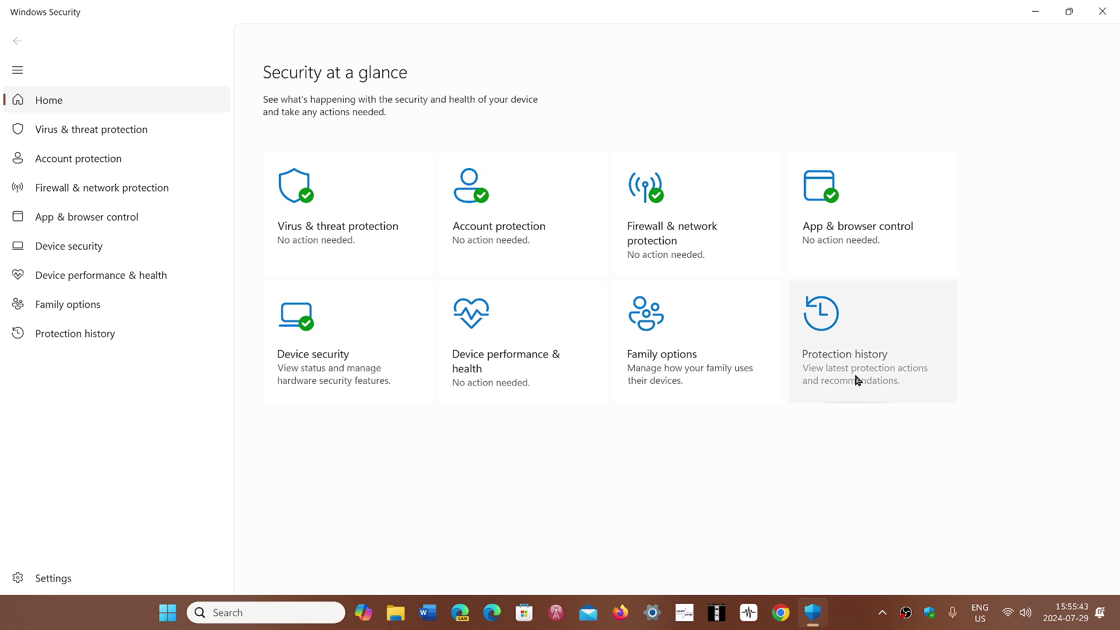
{"action": "left_click", "coordinate": [1101, 15]}
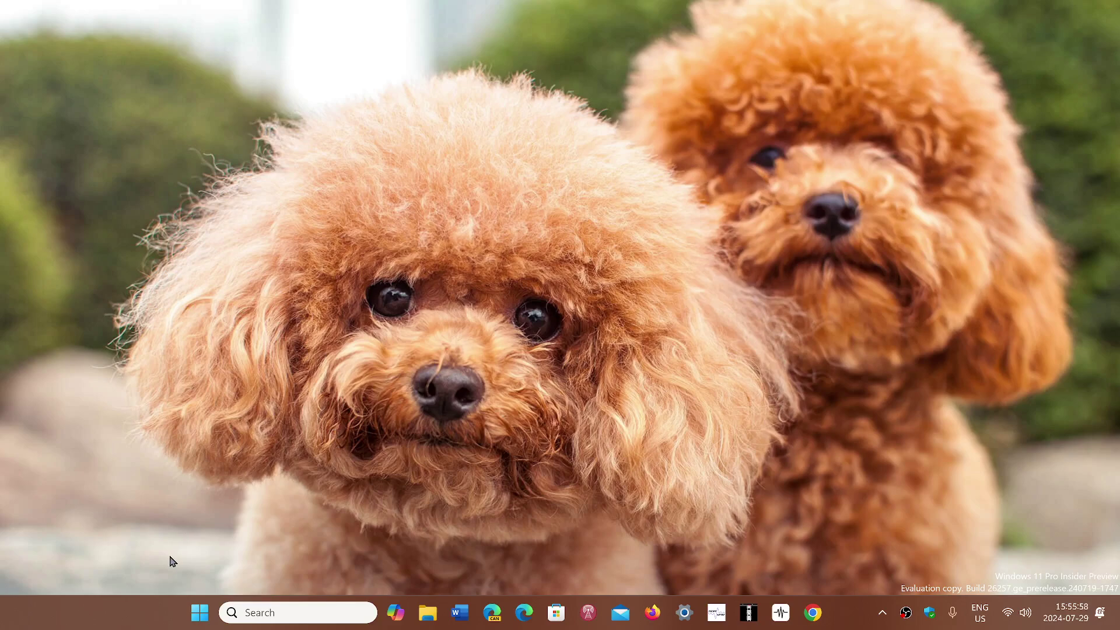
Launch Task Manager from the Start button's Win+X menu.
{"action": "right_click", "coordinate": [199, 616]}
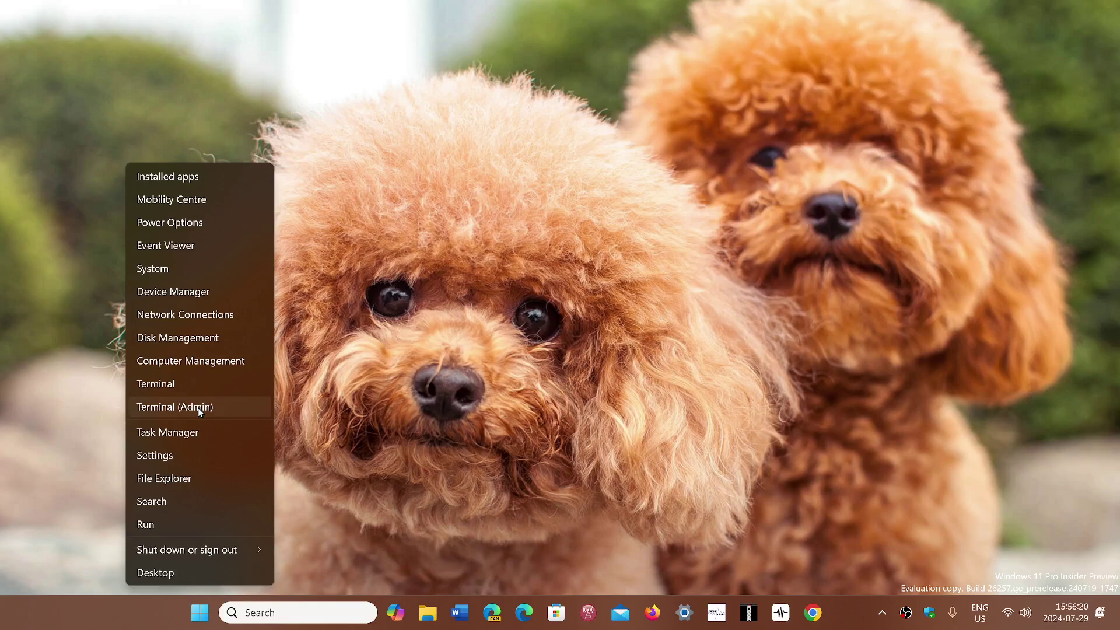
{"action": "left_click", "coordinate": [195, 434]}
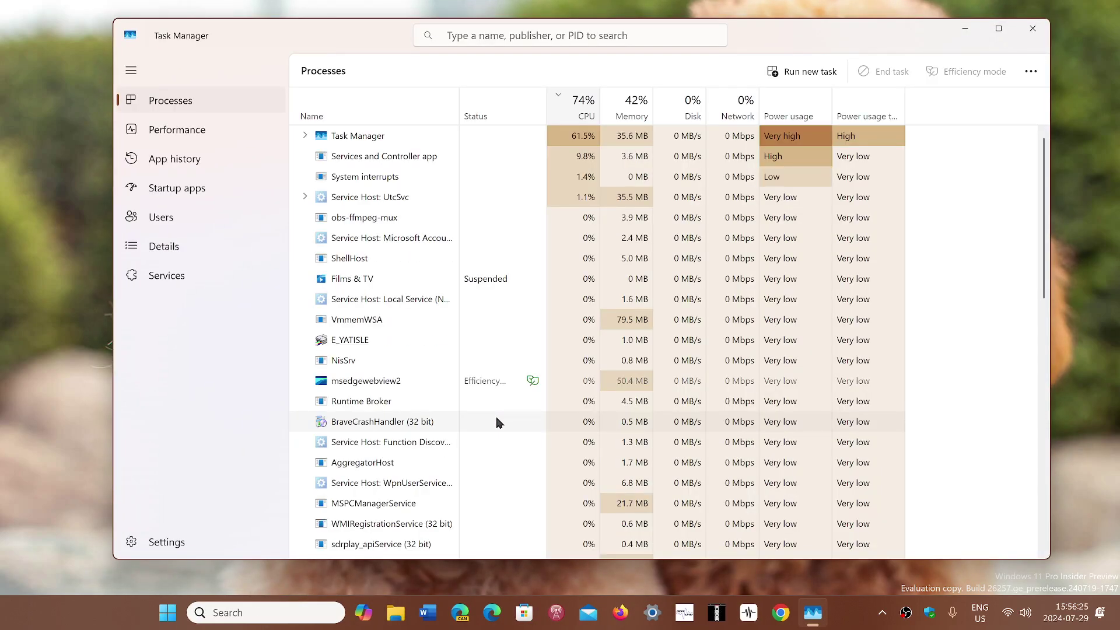
Show the Performance page with memory at 6.6 GB of 16 GB in use.
{"action": "left_click", "coordinate": [185, 136]}
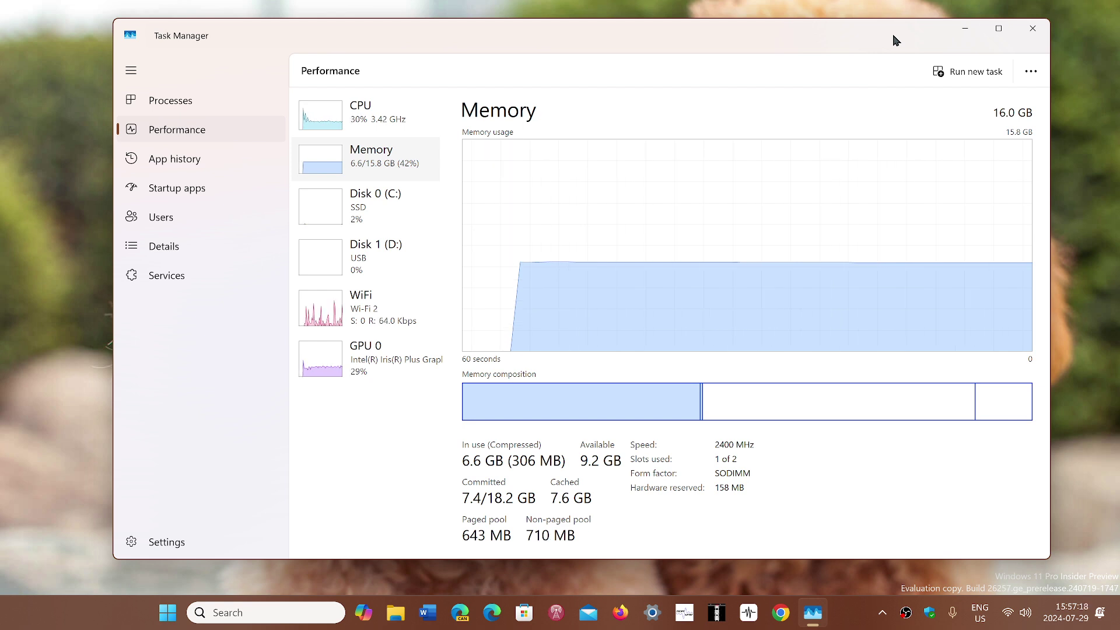
Close the Task Manager window from its top-right X button.
{"action": "left_click", "coordinate": [1034, 33]}
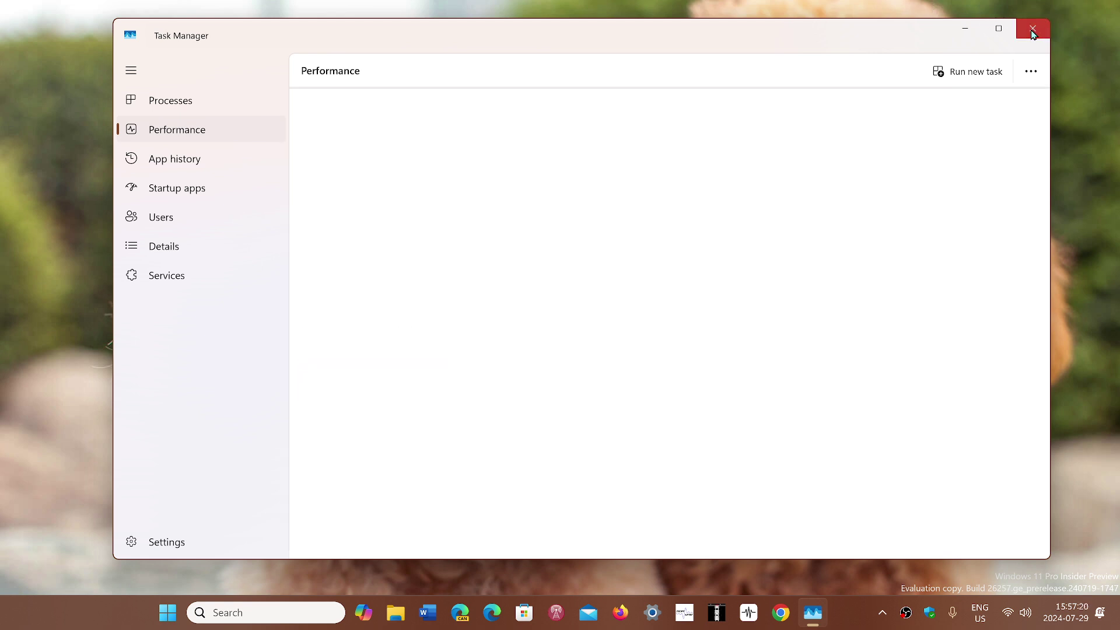